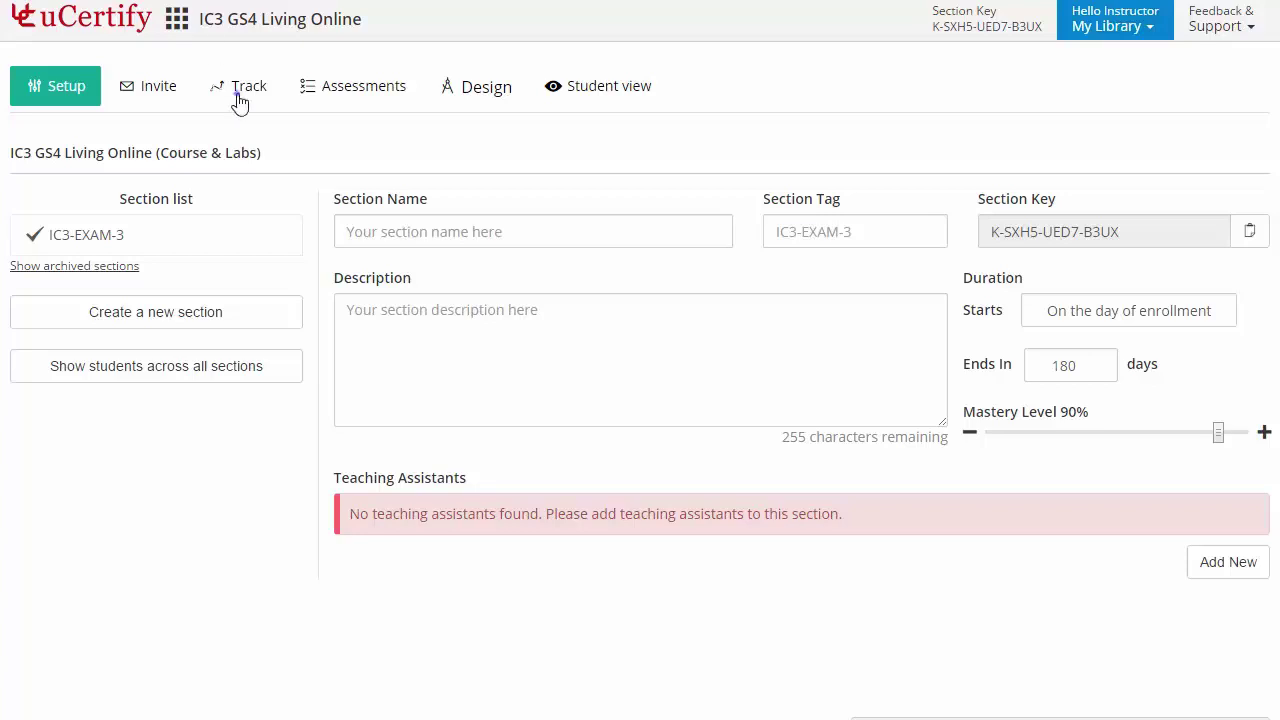
Step: Look over the Track and Assessments tabs, then show the course's chapter-and-lesson Design structure
click(239, 102)
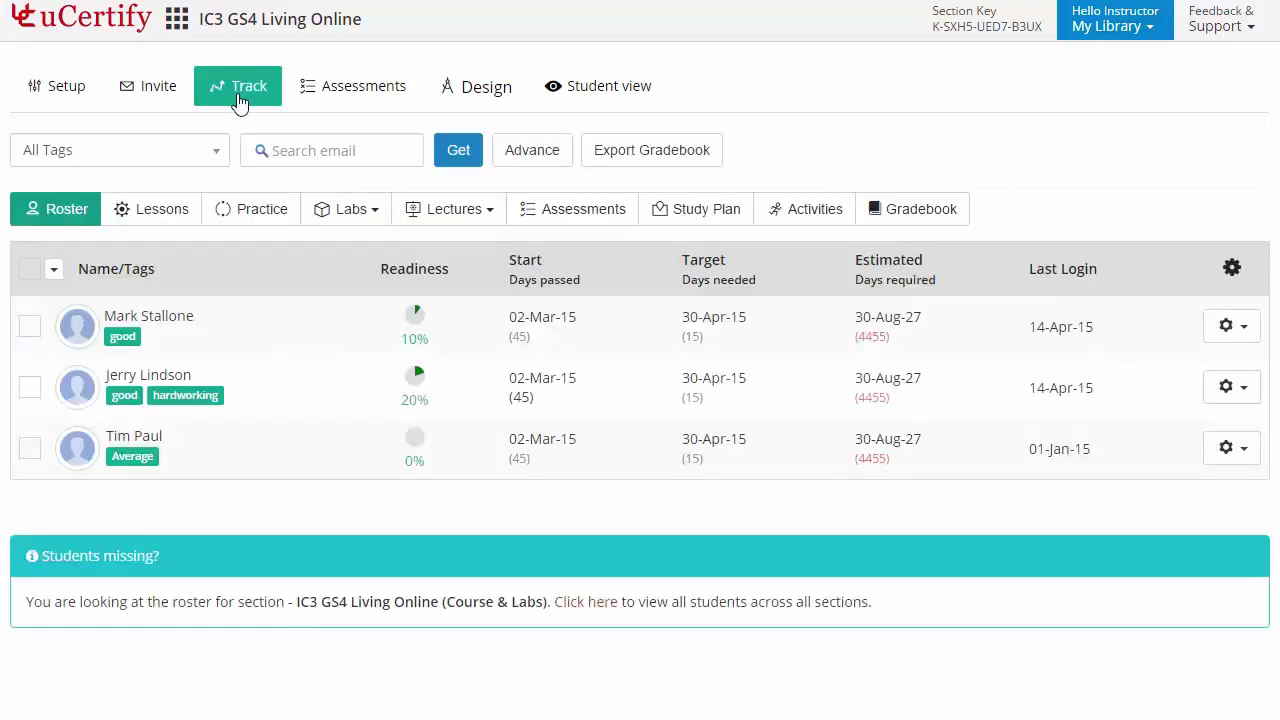
click(346, 105)
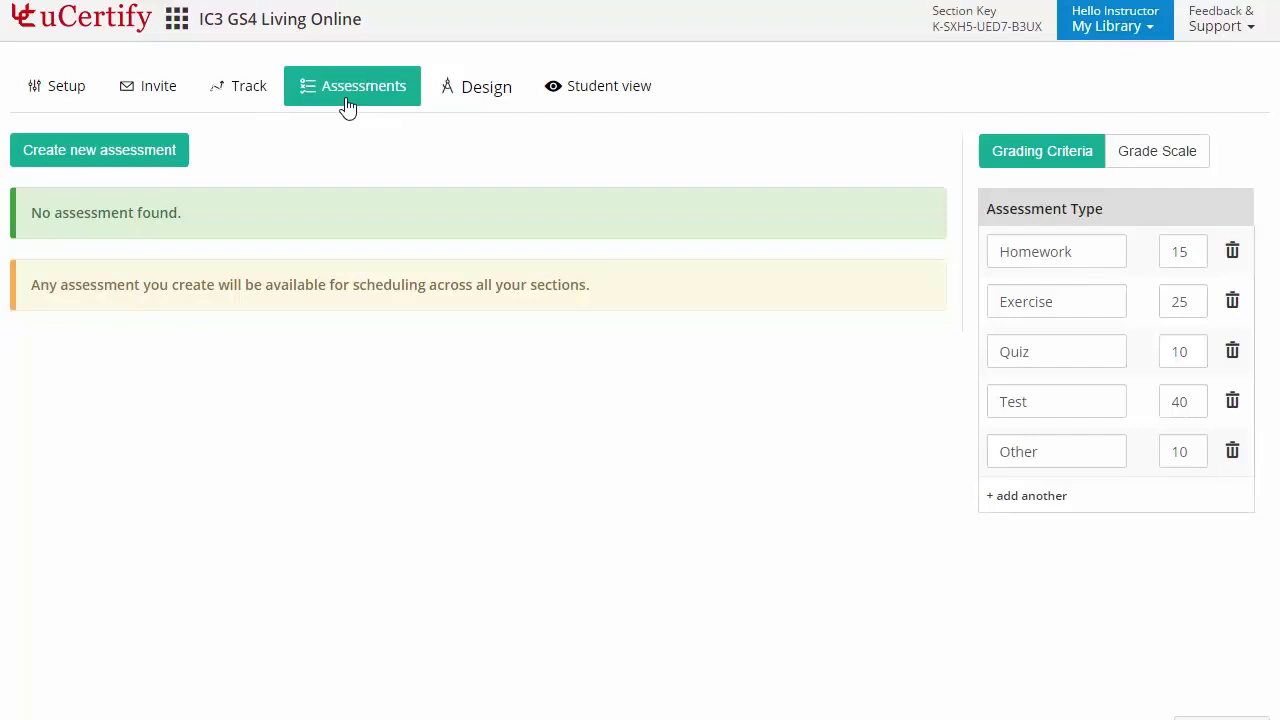
click(483, 104)
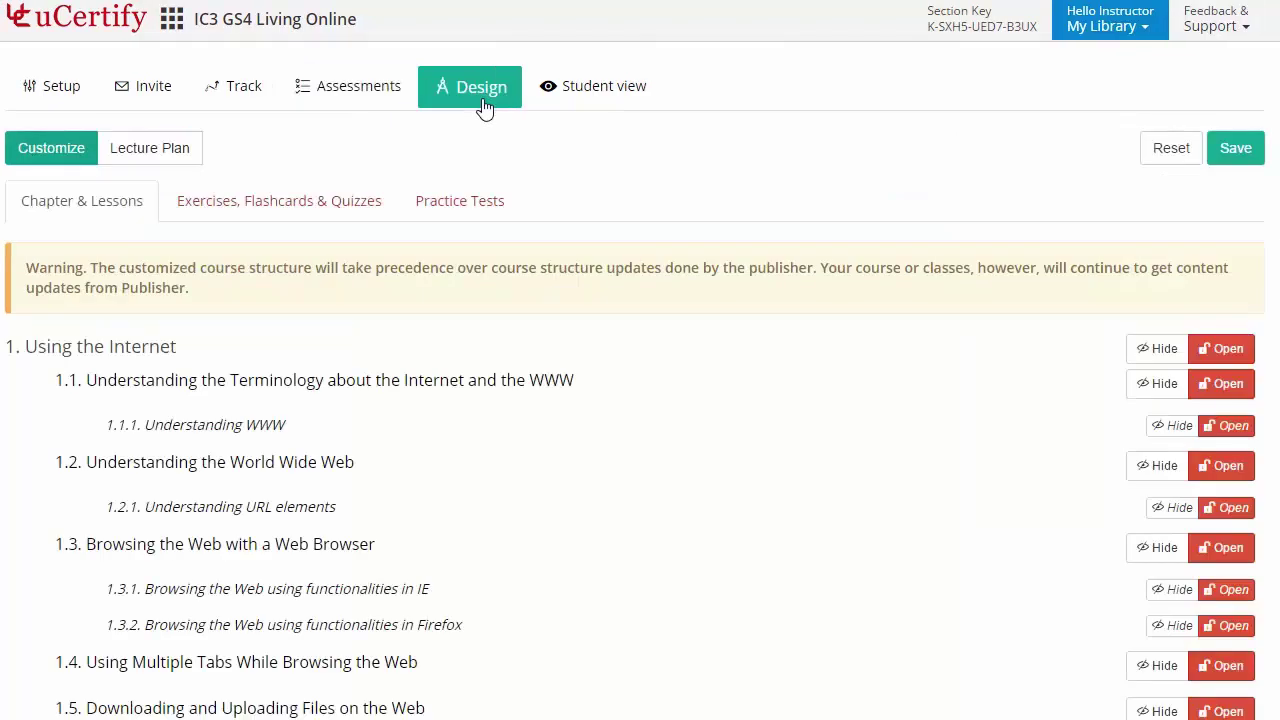
Step: Switch to the Lecture Plan view
click(128, 156)
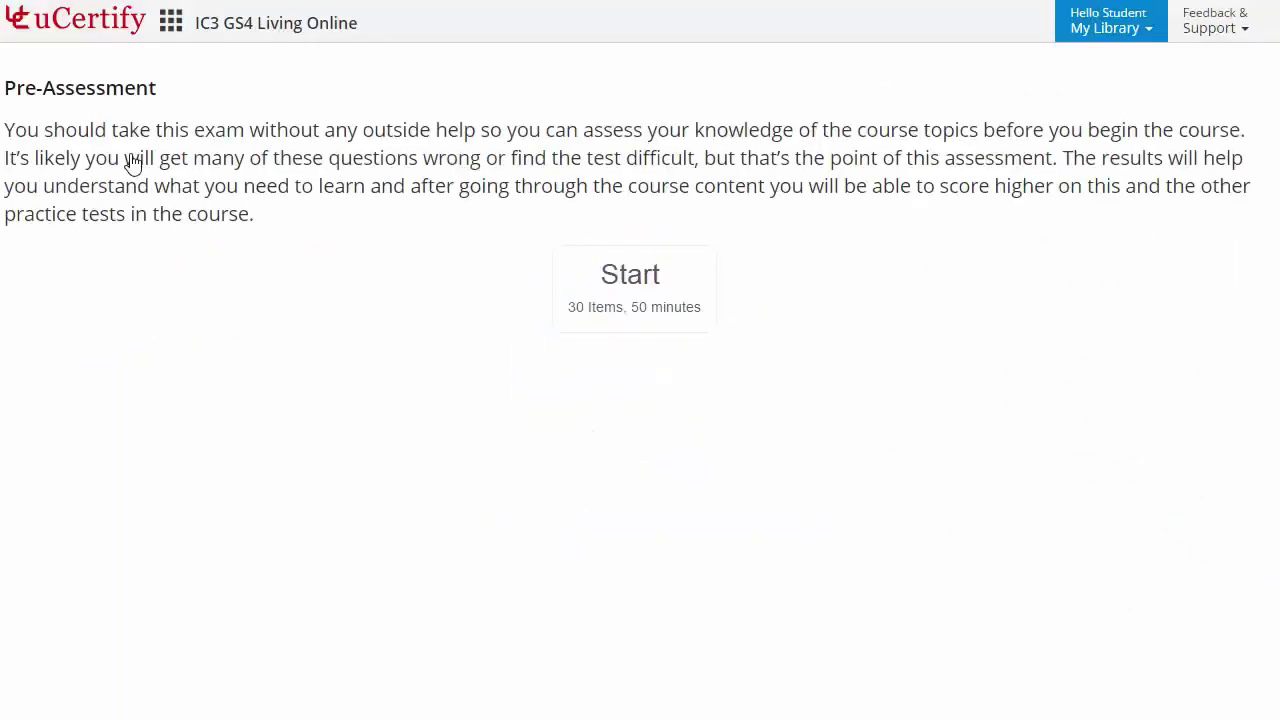
Step: Start the pre-assessment and match site: to B, related: to A, and link: to C
click(630, 326)
drag(526, 177, 865, 236)
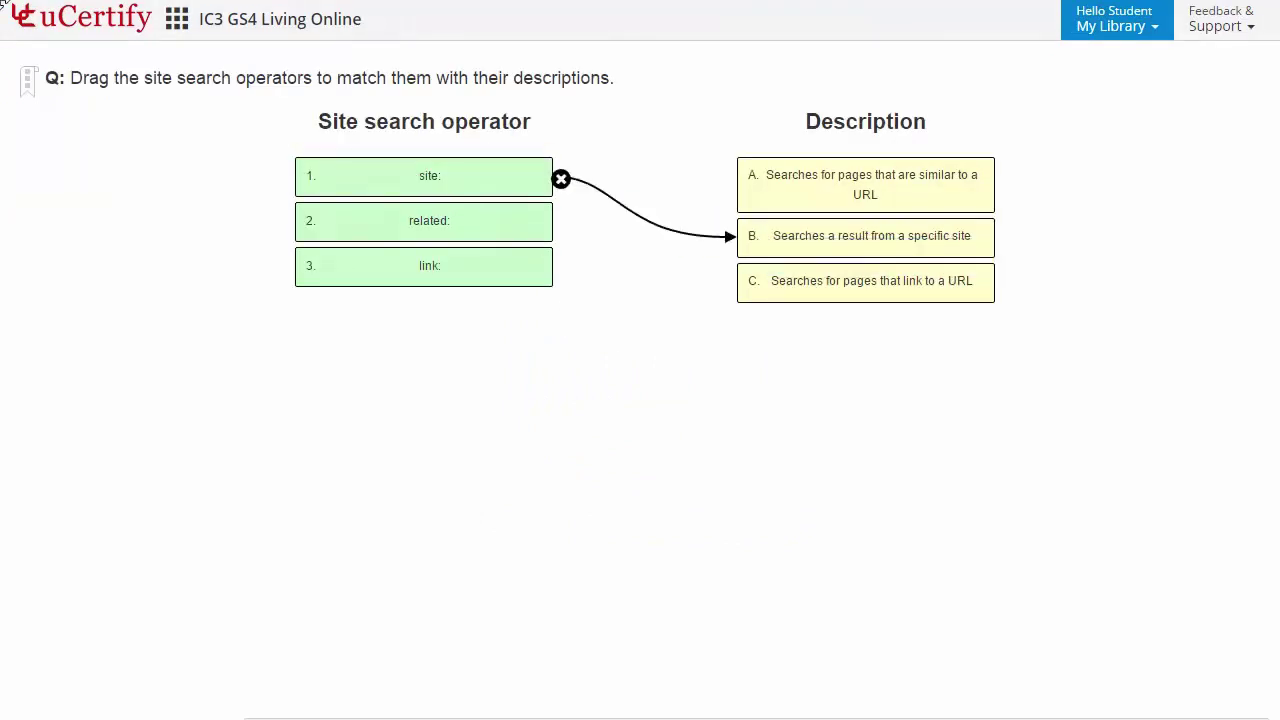
drag(531, 226, 865, 185)
drag(506, 277, 865, 281)
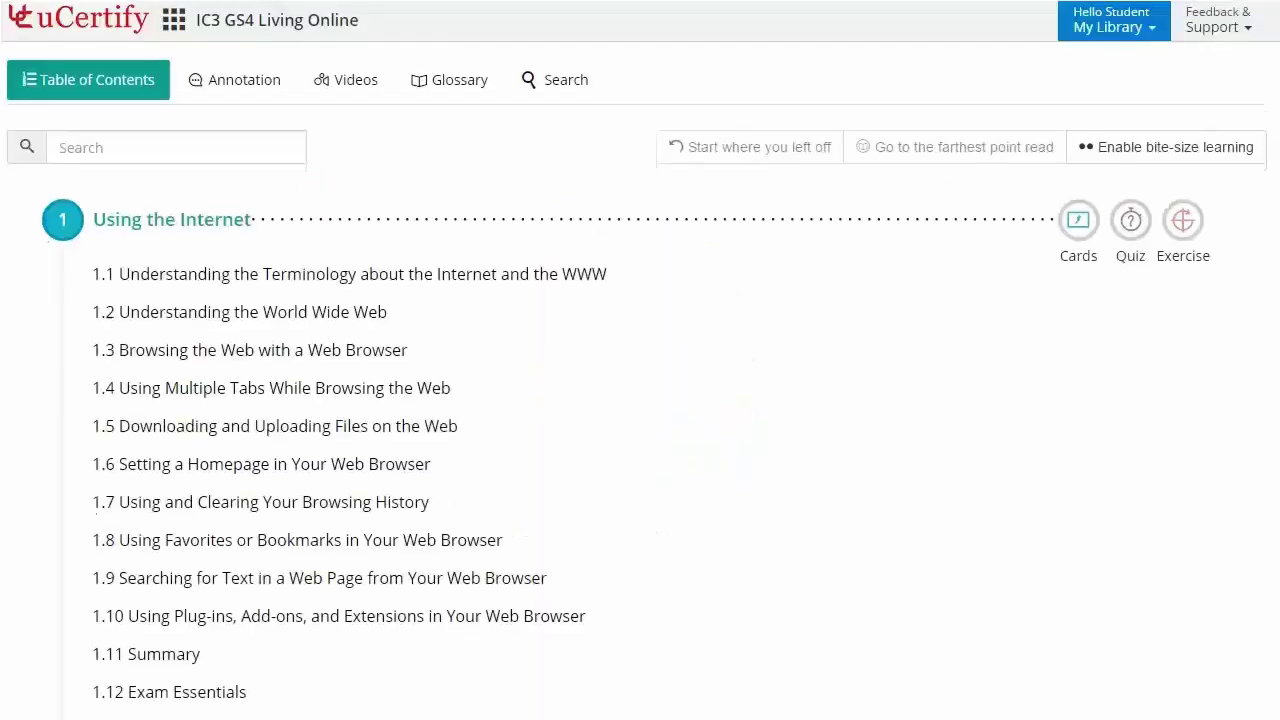
Step: Scroll the table of contents down through chapter 2
scroll(640, 380, down, 3)
scroll(640, 380, down, 3)
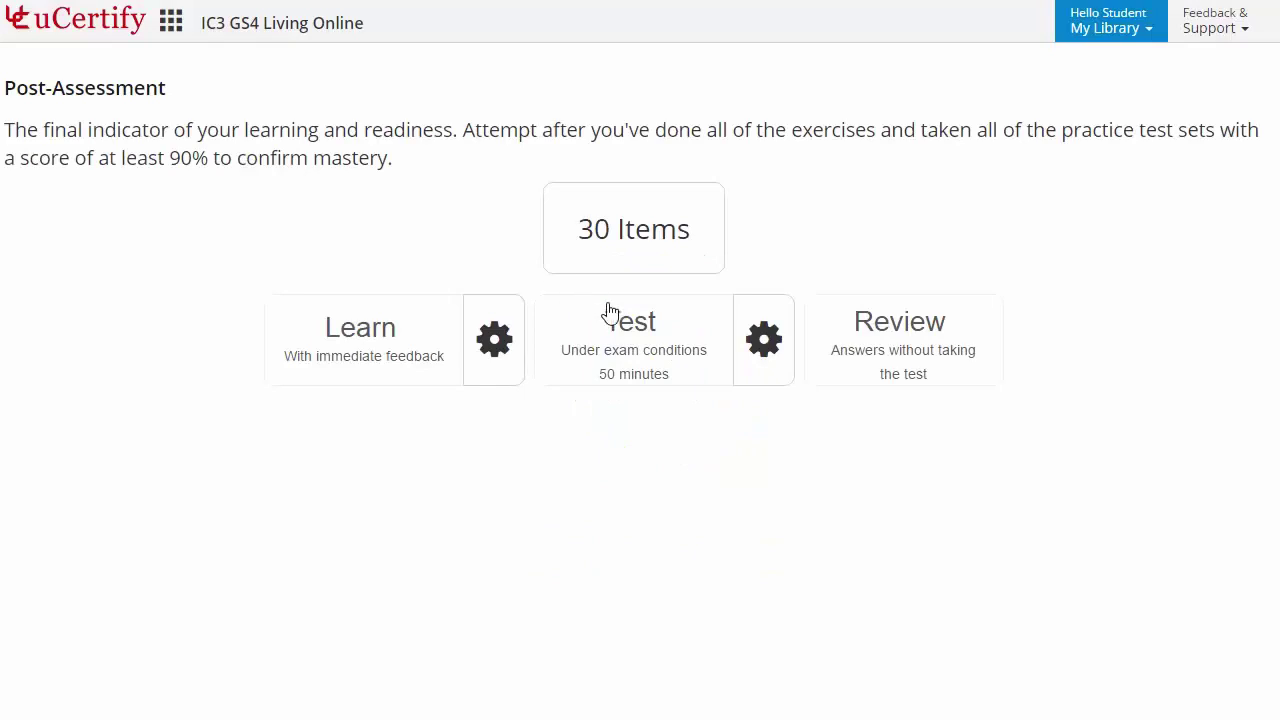
Step: Start the post-assessment in Test mode and answer the shortcut question: Ctrl+V6, F5, F11, Ctrl+B, Ctrl+F
click(643, 378)
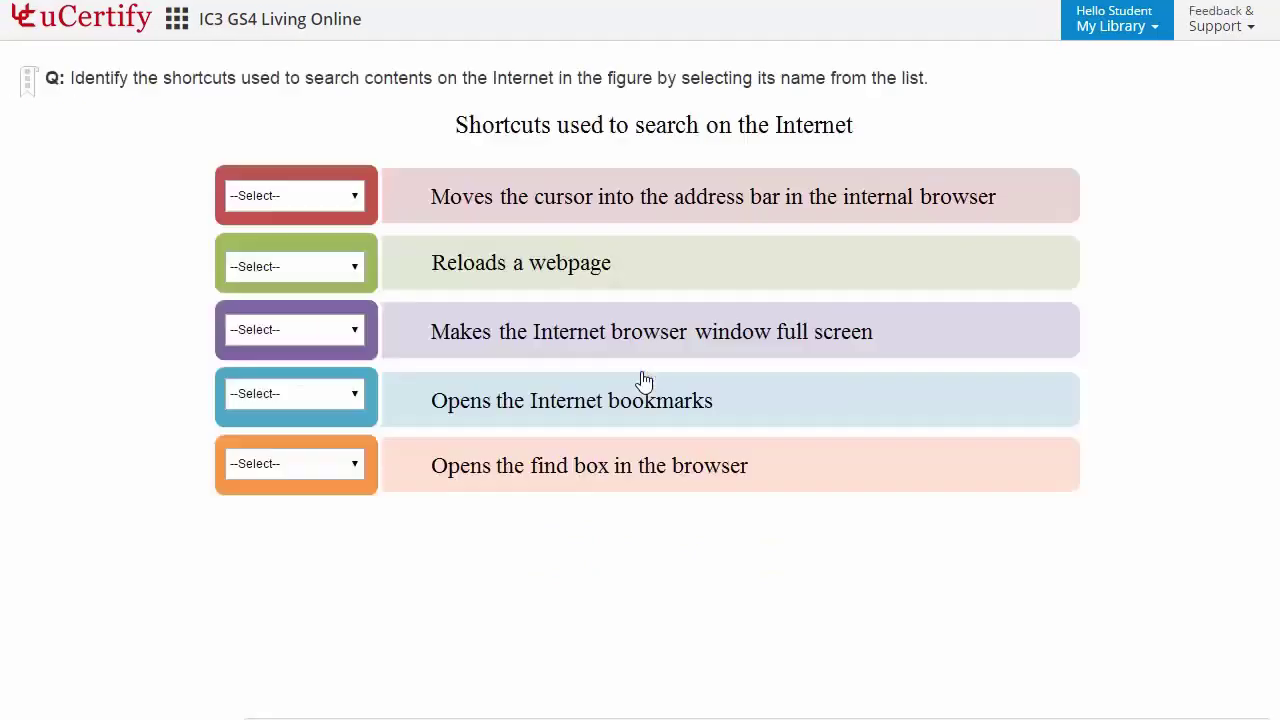
click(351, 197)
click(318, 268)
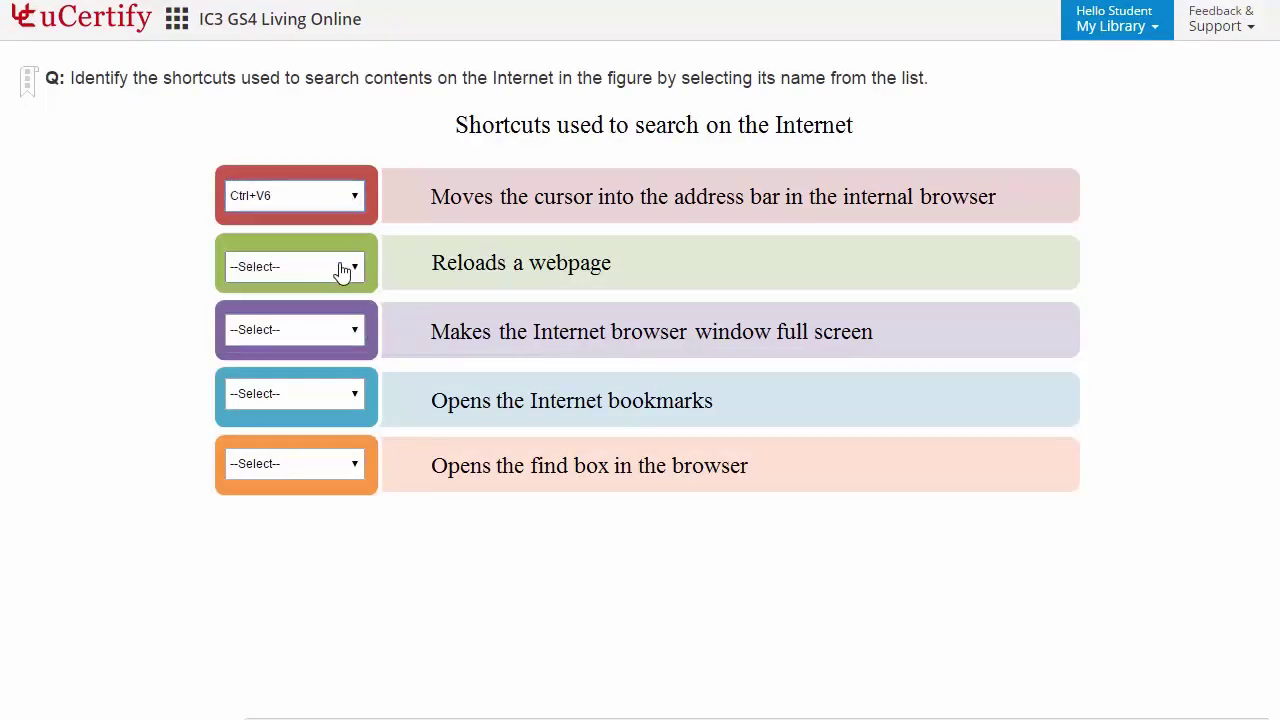
click(350, 270)
click(326, 322)
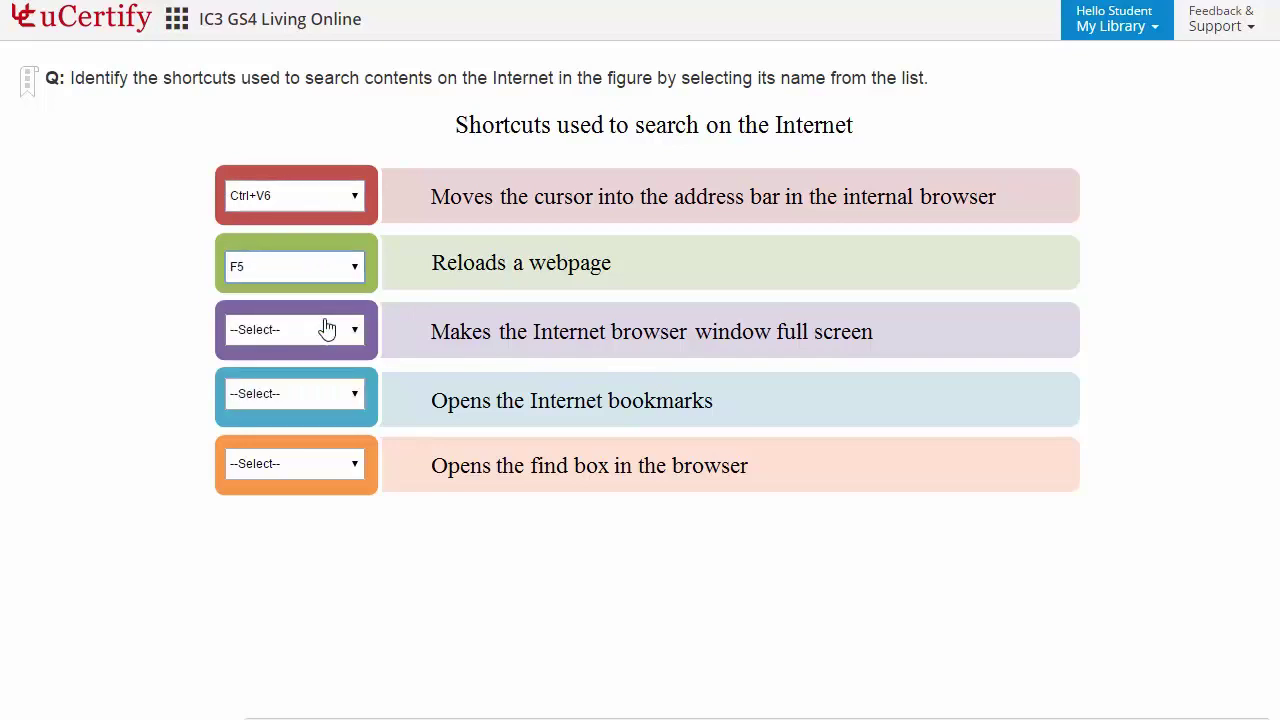
click(352, 332)
click(320, 431)
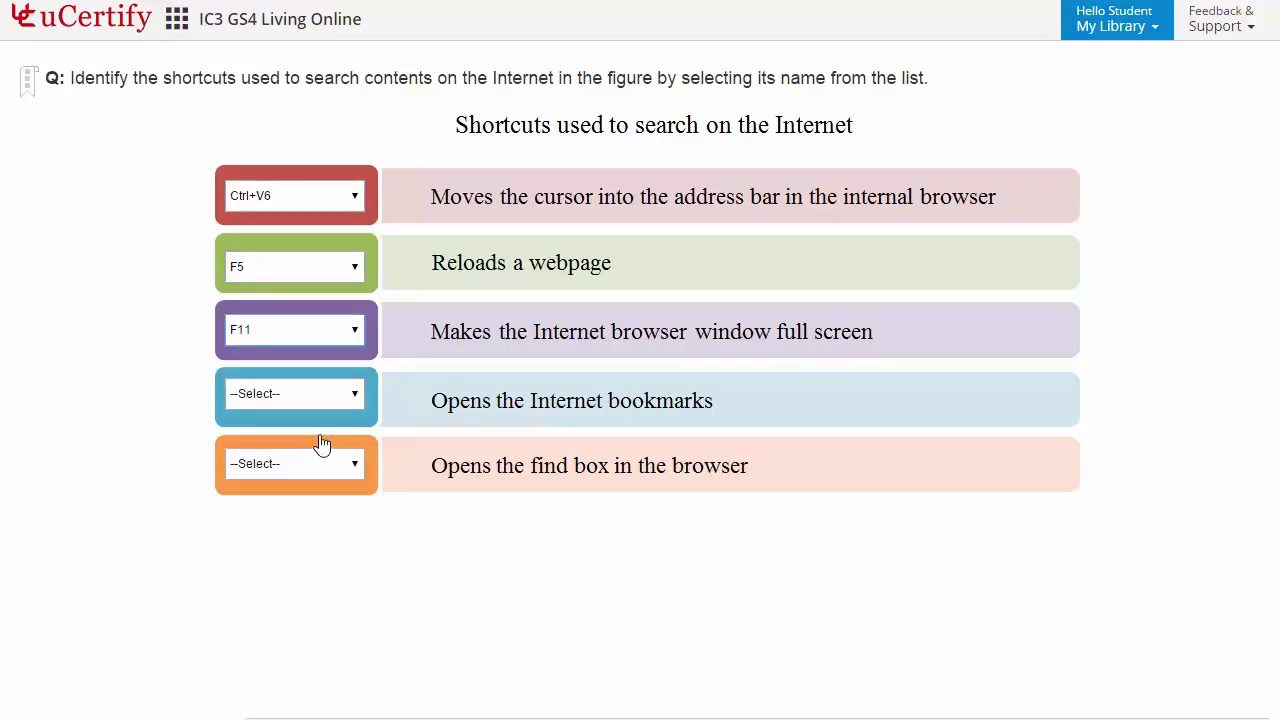
click(354, 394)
click(351, 509)
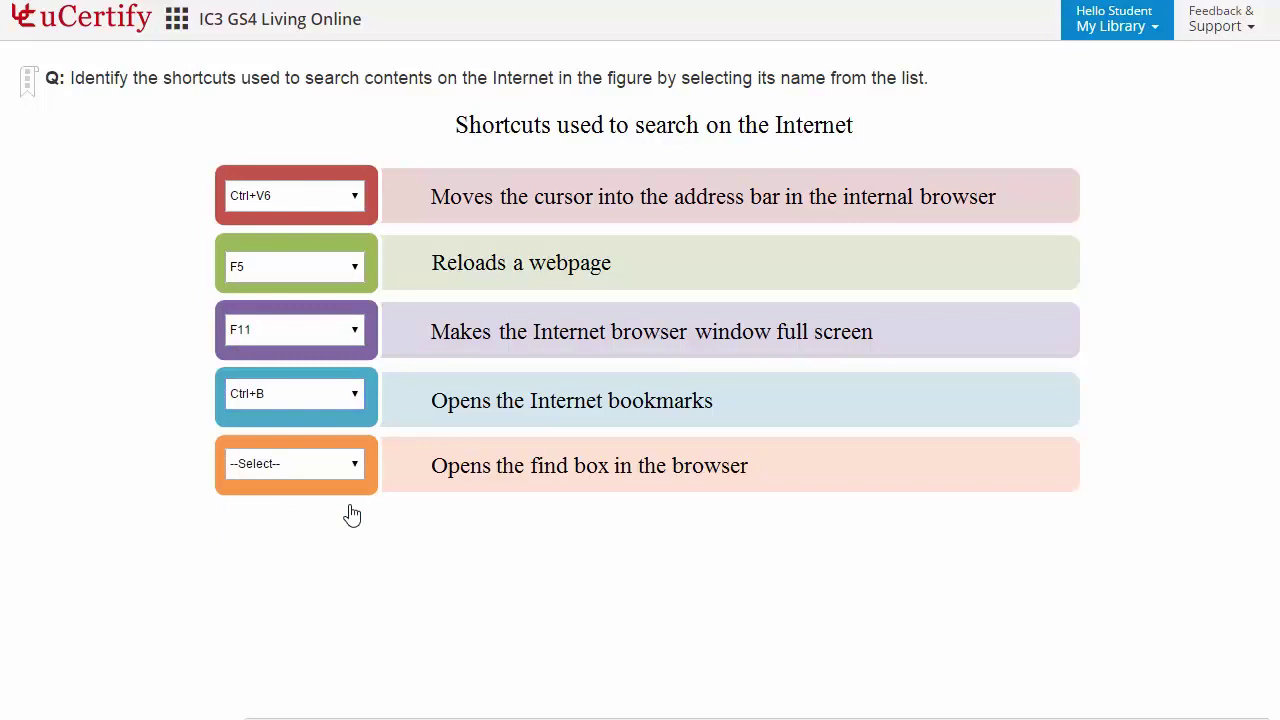
click(355, 470)
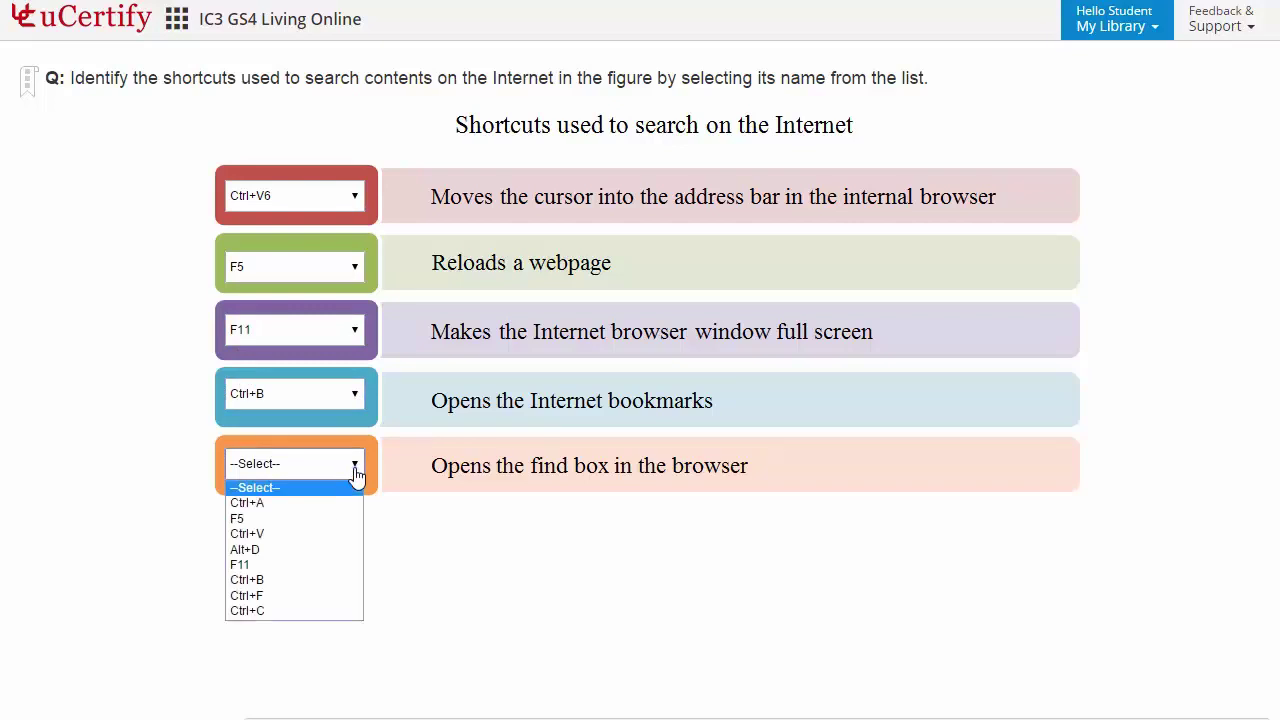
click(326, 596)
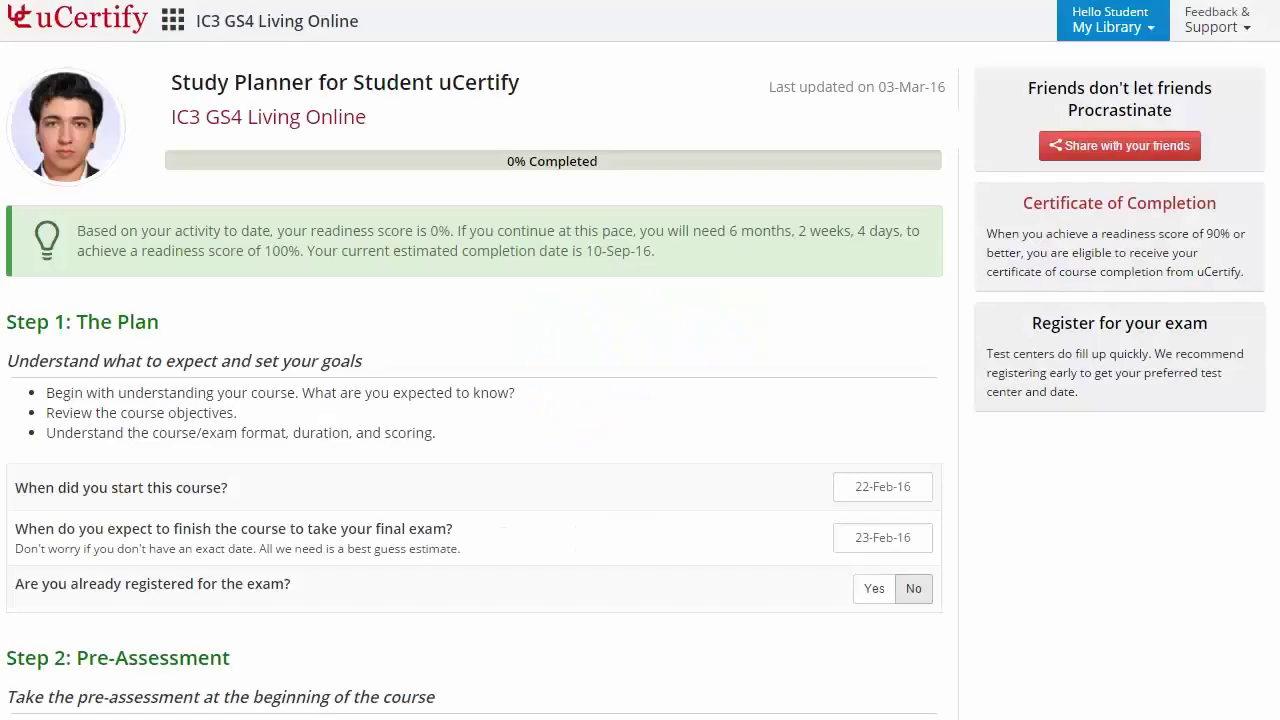
Step: Set the study plan to run from 14-Apr-16 to 20-May-16
click(903, 486)
click(913, 240)
click(913, 240)
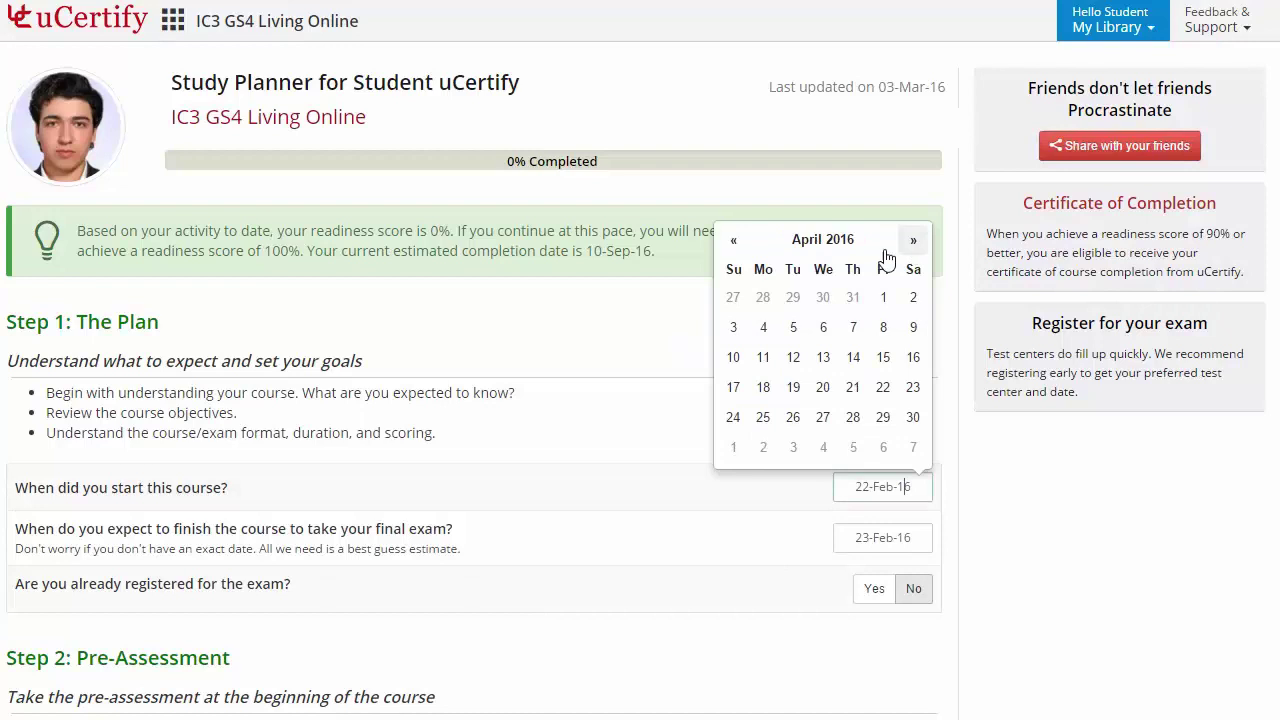
click(854, 359)
click(886, 540)
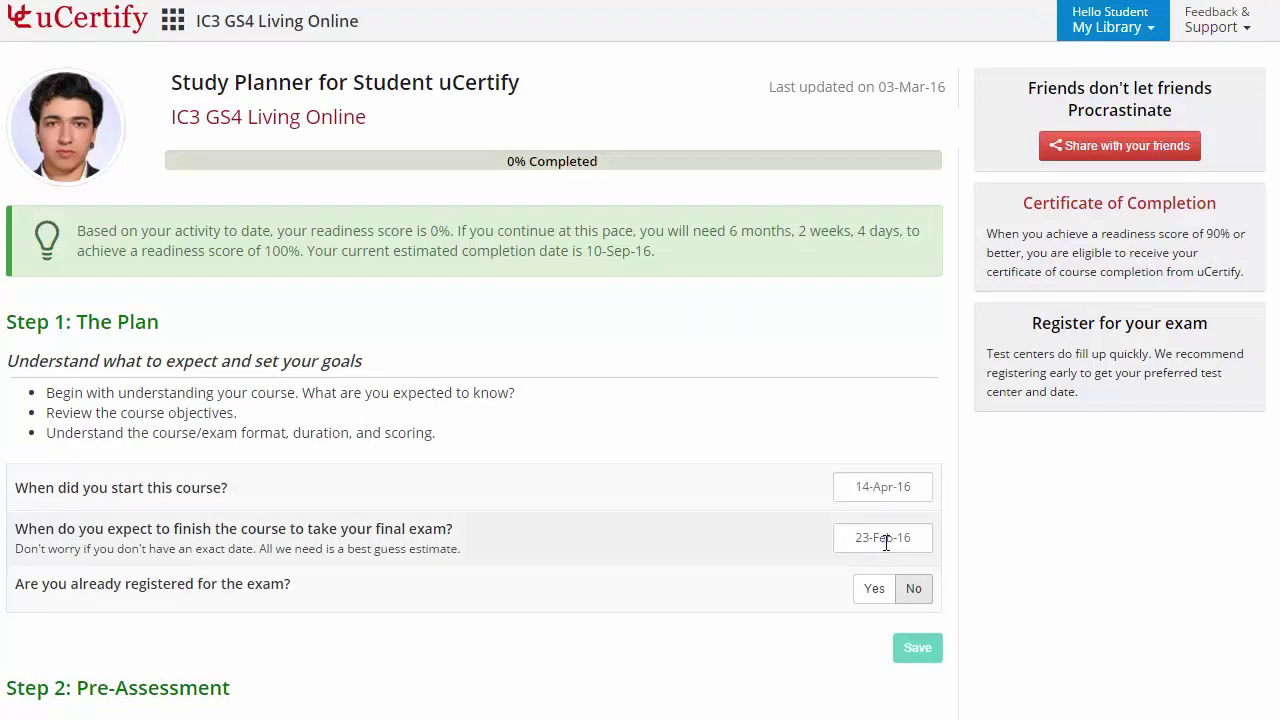
click(914, 294)
click(914, 294)
click(914, 294)
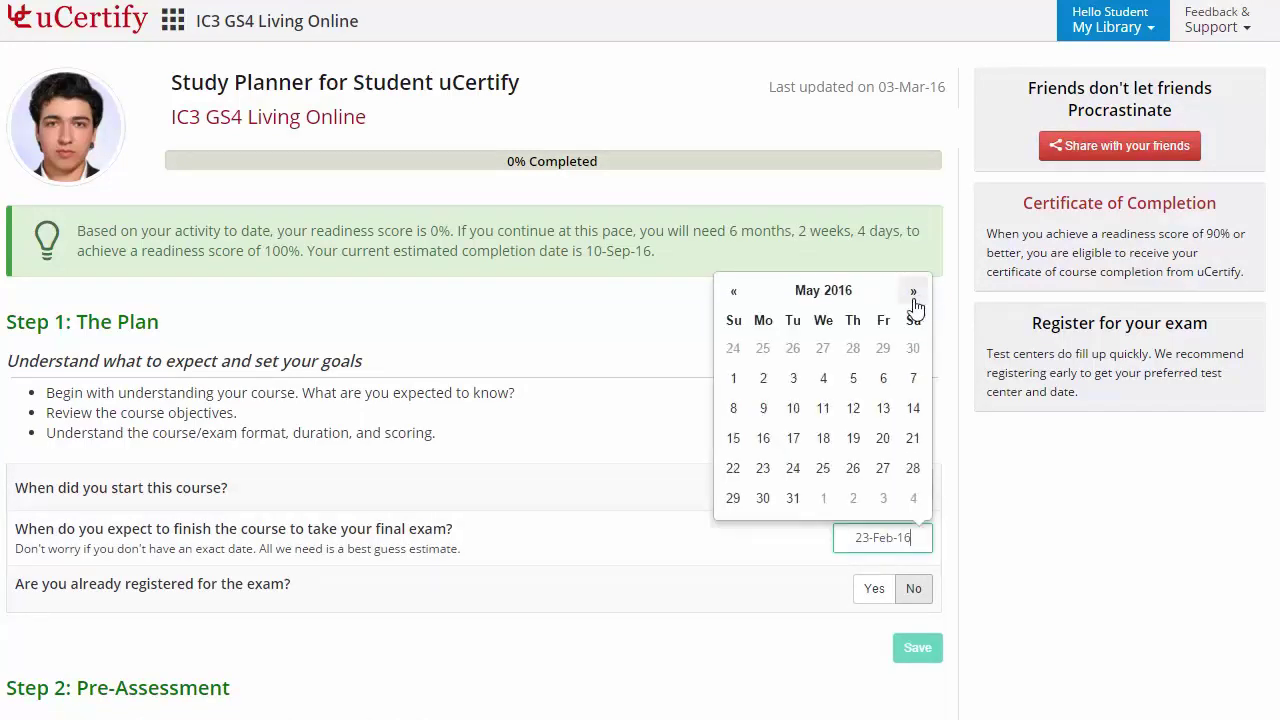
click(883, 438)
Step: Mark the exam as registered, save the planner, then view the Certificate of Completion
click(880, 590)
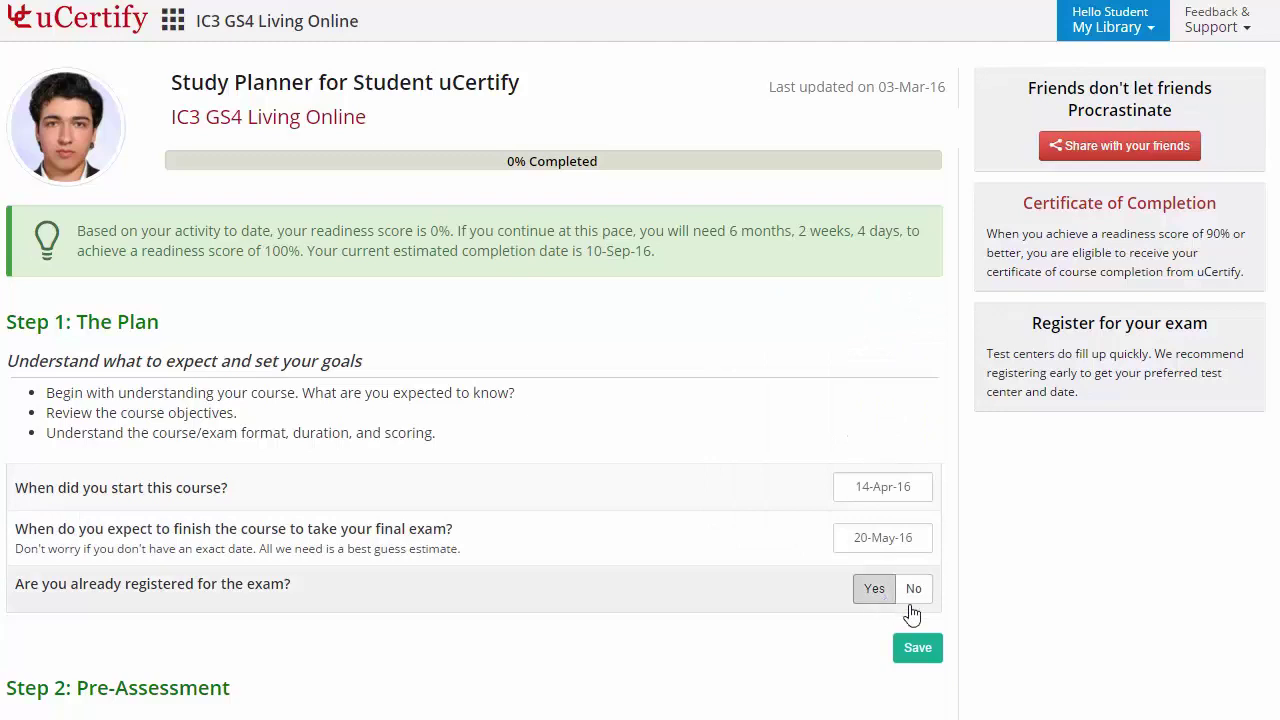
click(925, 652)
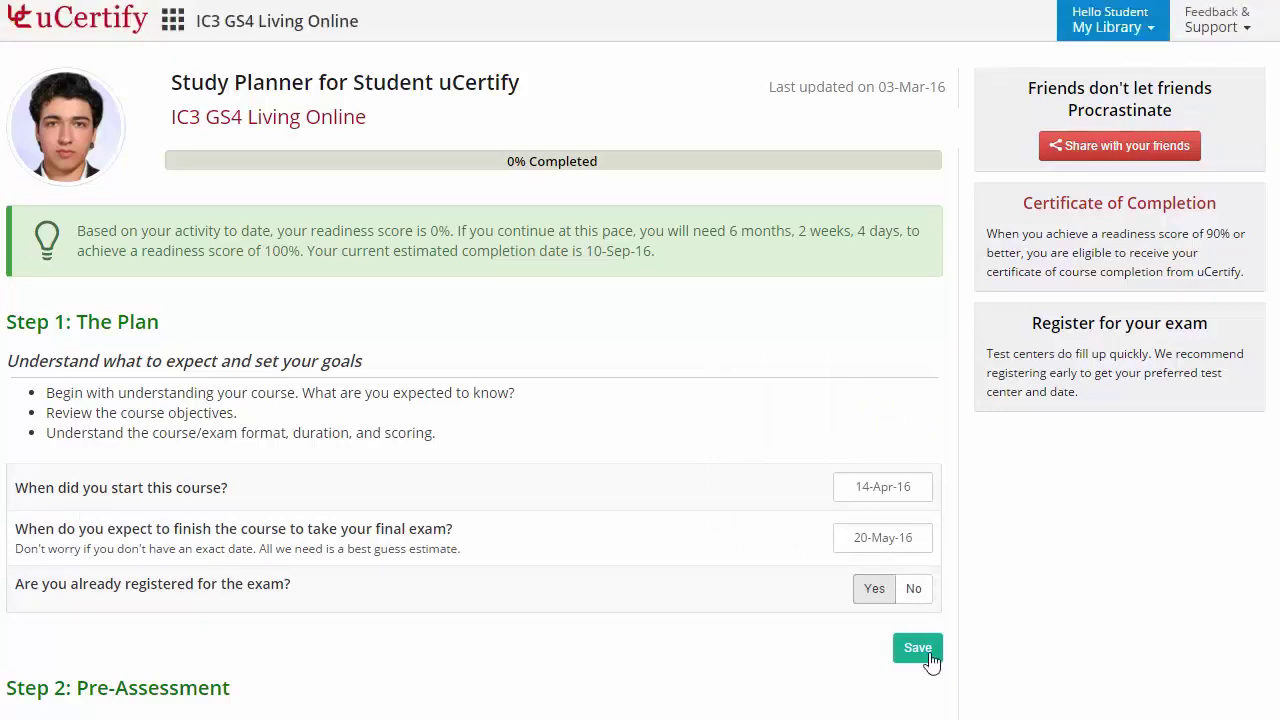
click(1115, 156)
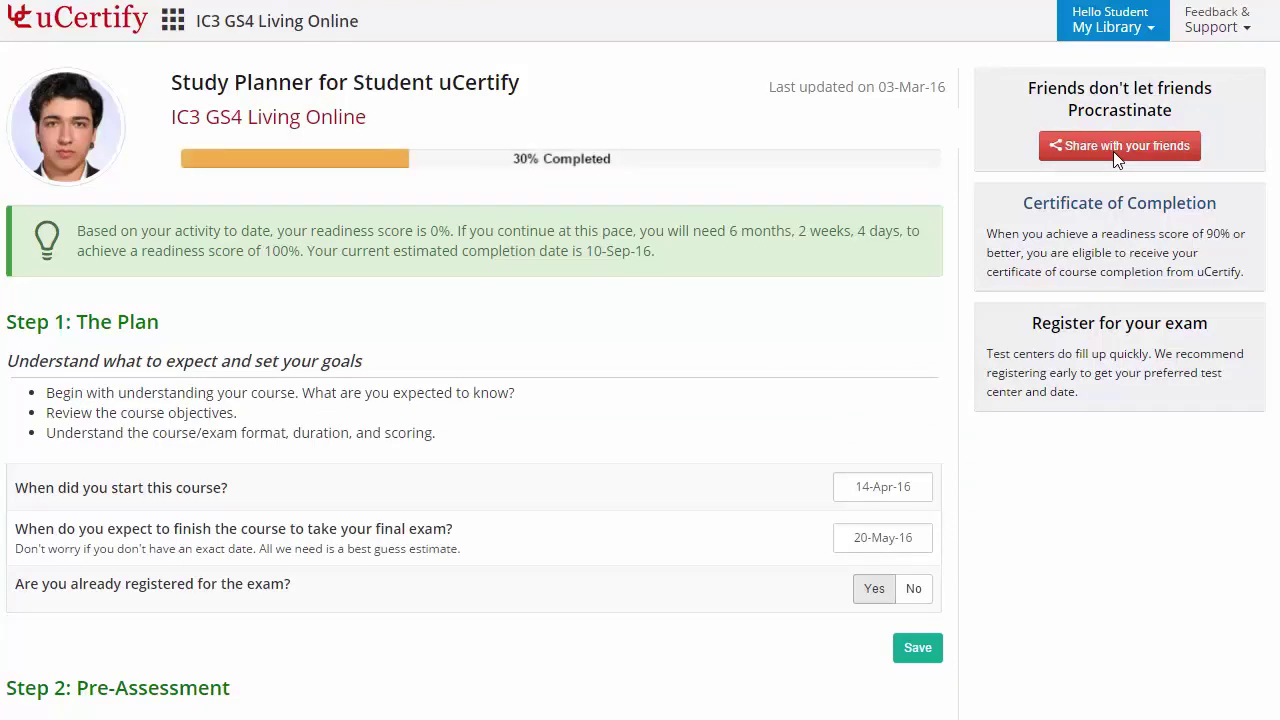
click(1145, 205)
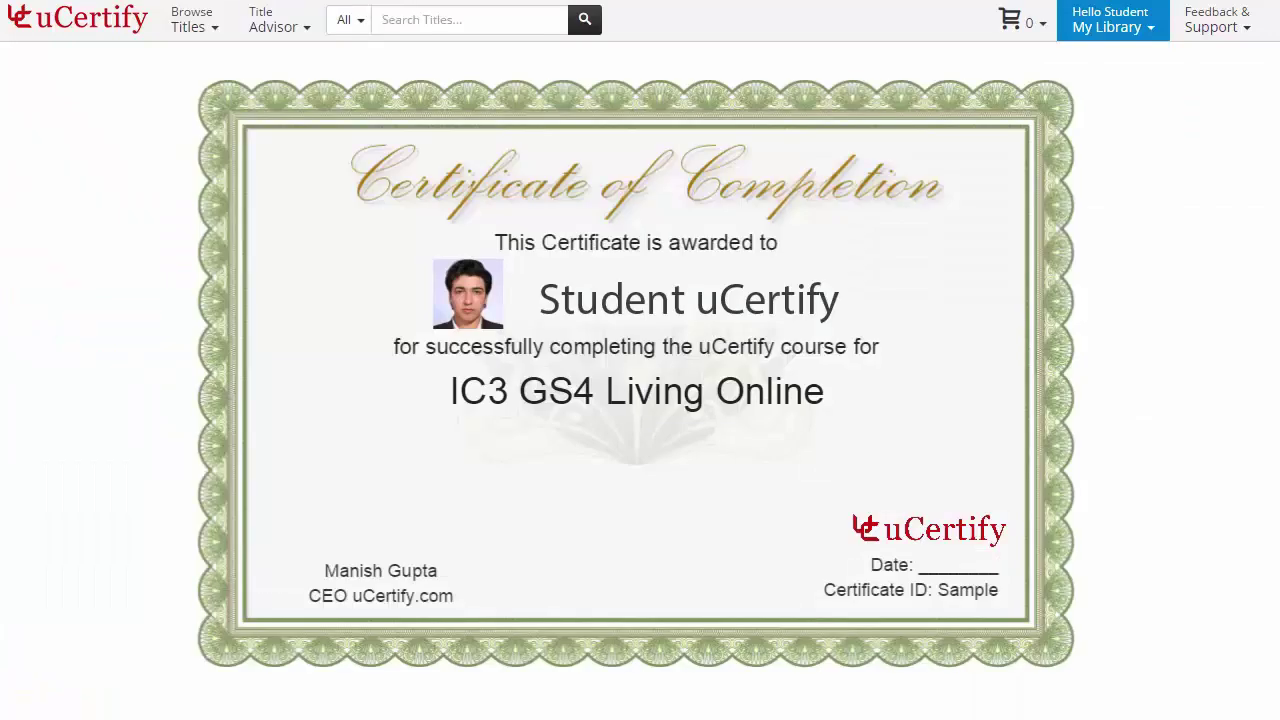